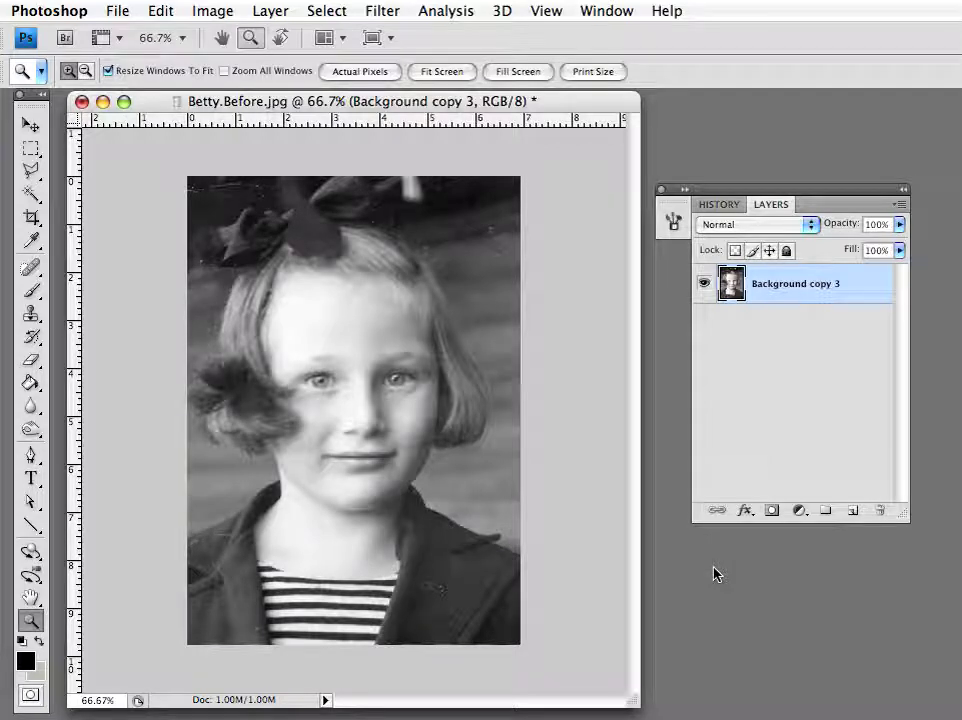
- Zoom the portrait to 200%, pan to the dark background beside the bow, and move the Layers panel aside
click(508, 394)
click(503, 400)
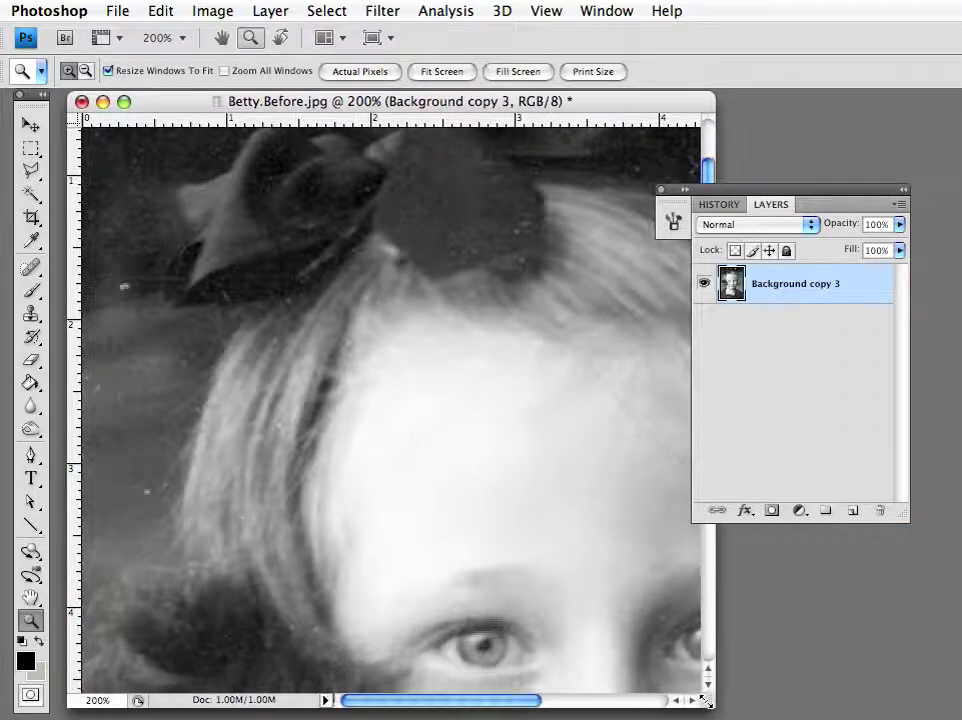
drag(356, 369, 436, 543)
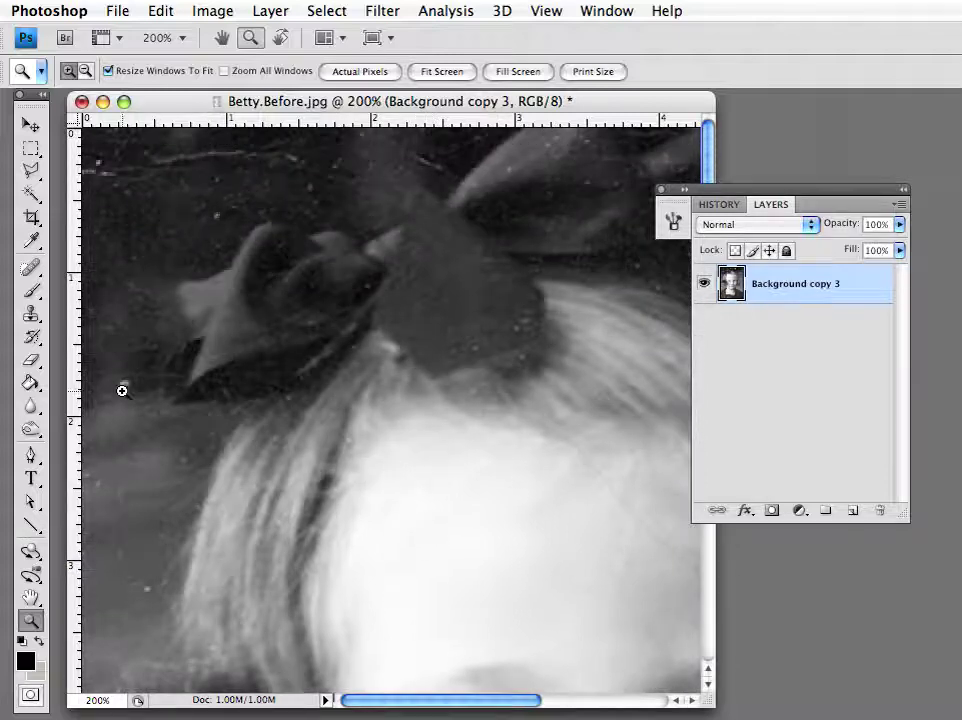
drag(522, 445, 127, 522)
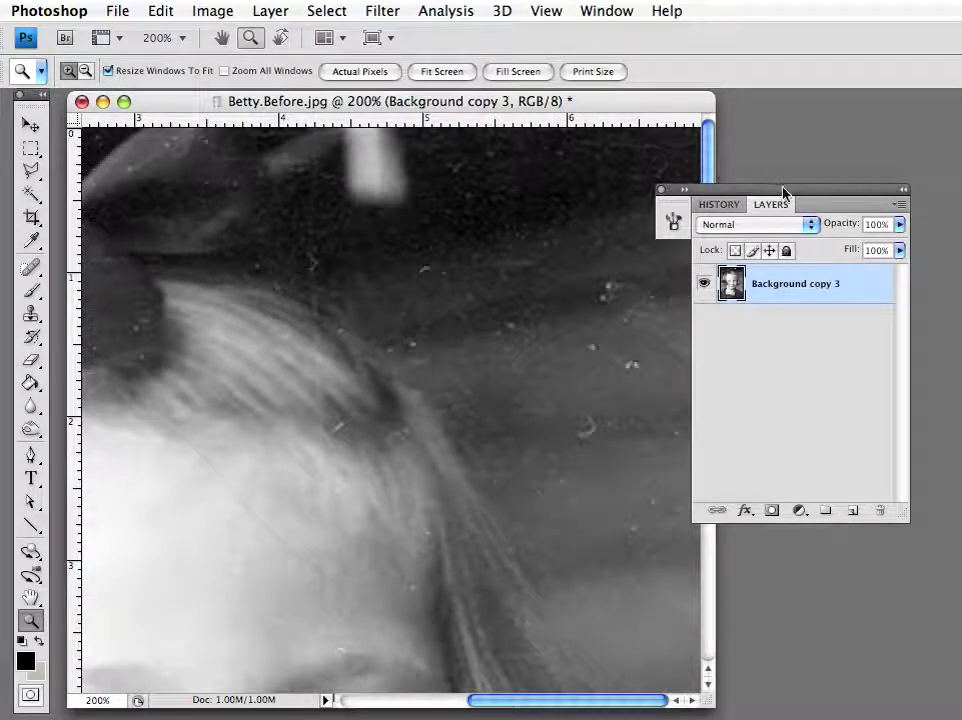
drag(786, 193, 827, 183)
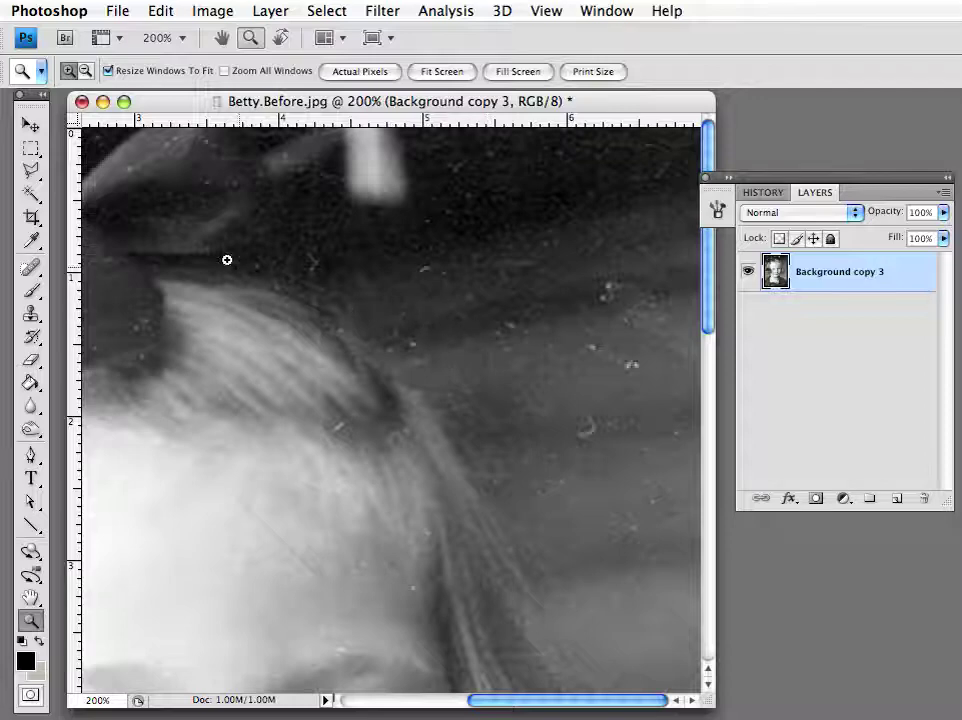
- Open the healing tools flyout in the toolbar to reach the Spot Healing Brush
click(39, 278)
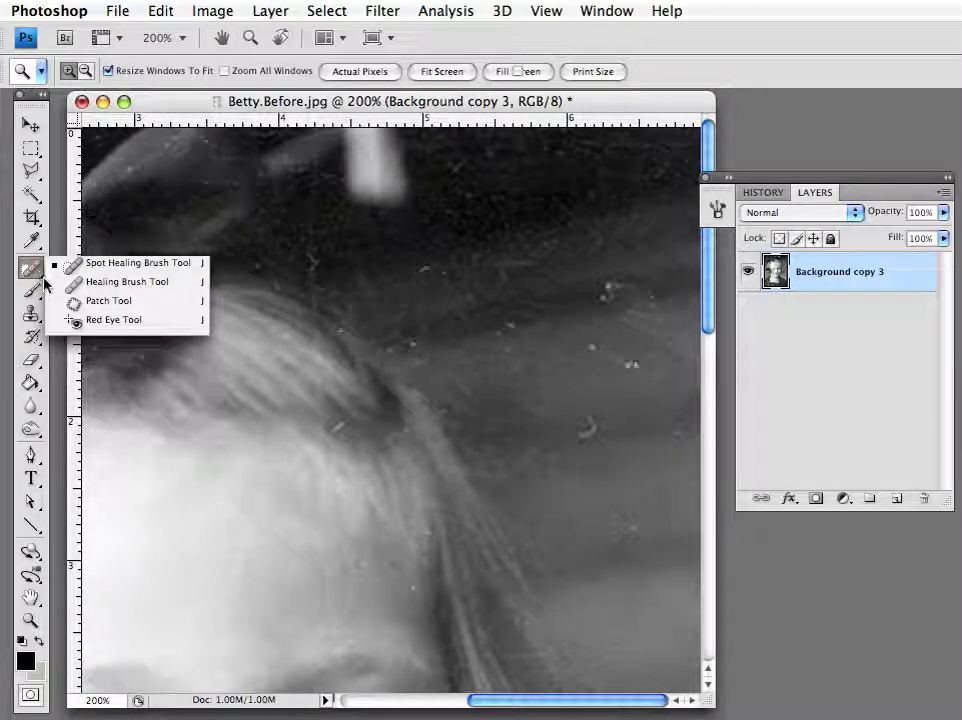
- Select the Spot Healing Brush, enlarge it to 30 pixels, then settle back on 10 pixels
click(99, 266)
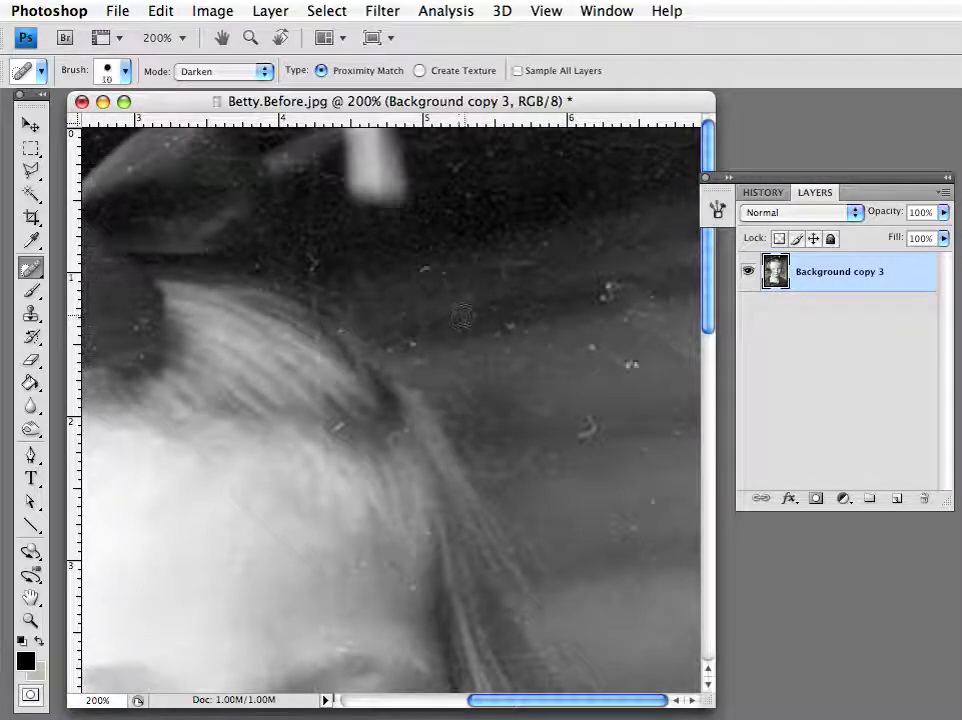
key(bracketright)
key(bracketright)
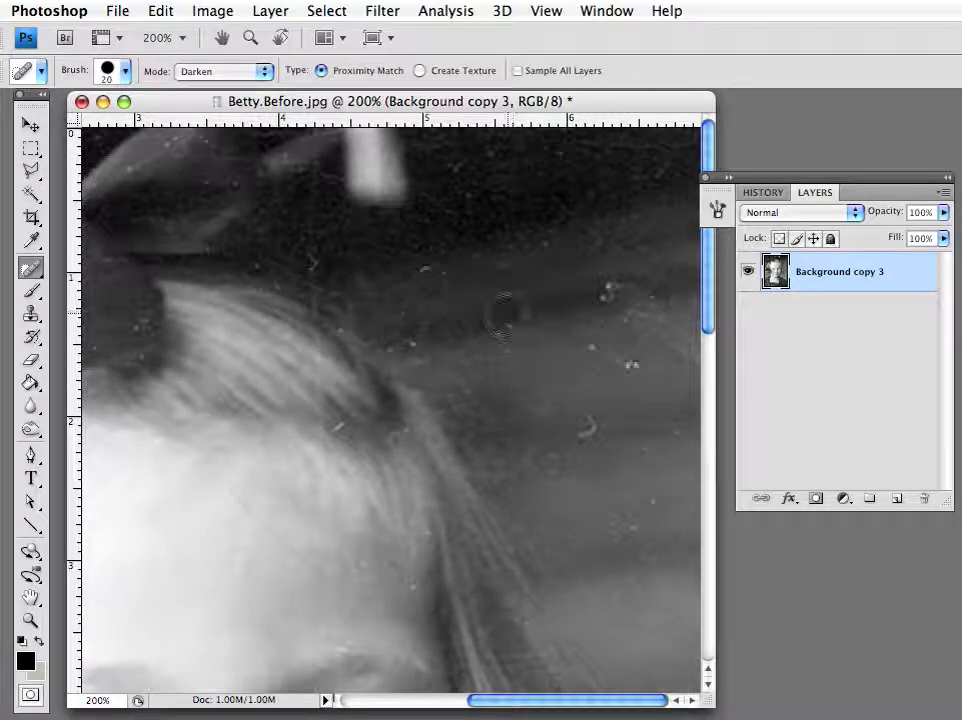
key(bracketleft)
key(bracketleft)
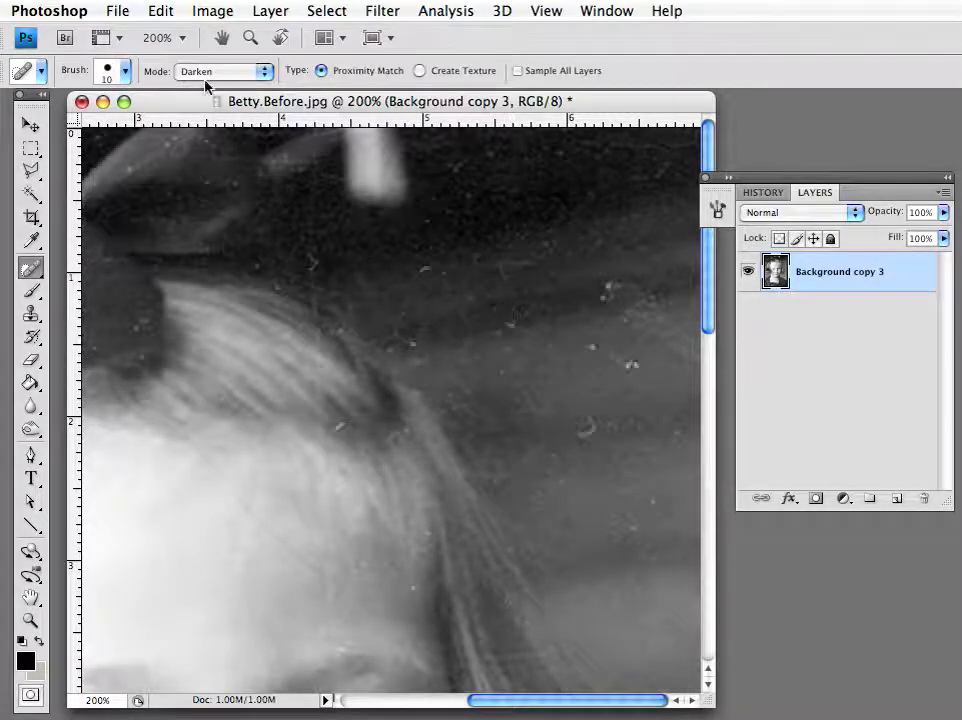
click(257, 74)
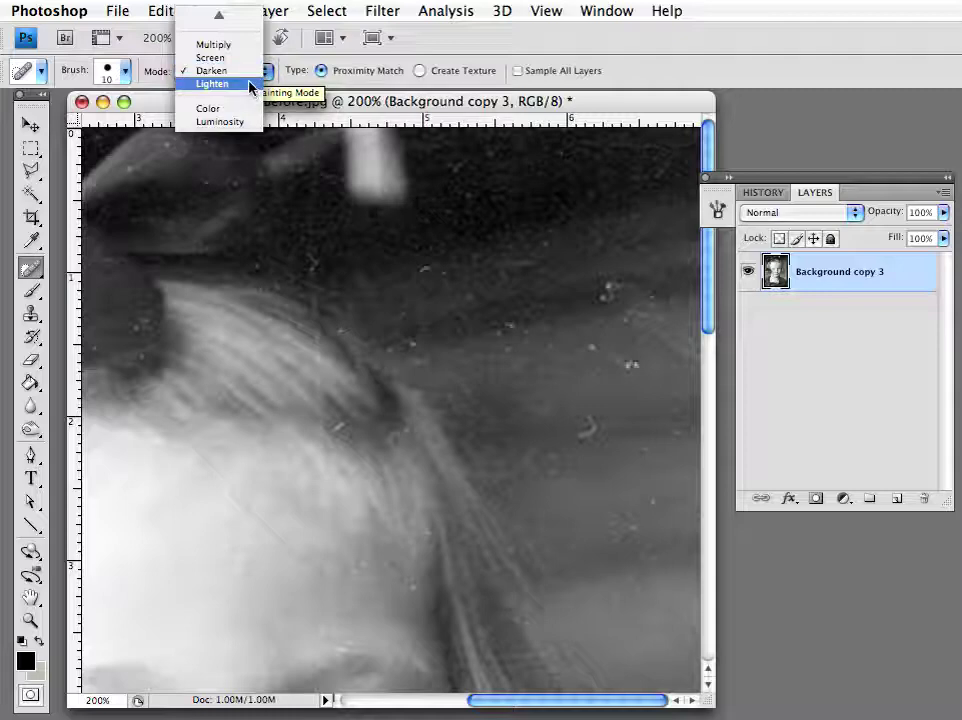
- Try Lighten healing mode, return to Darken, and duplicate Background copy 3 into Background copy 4
click(248, 71)
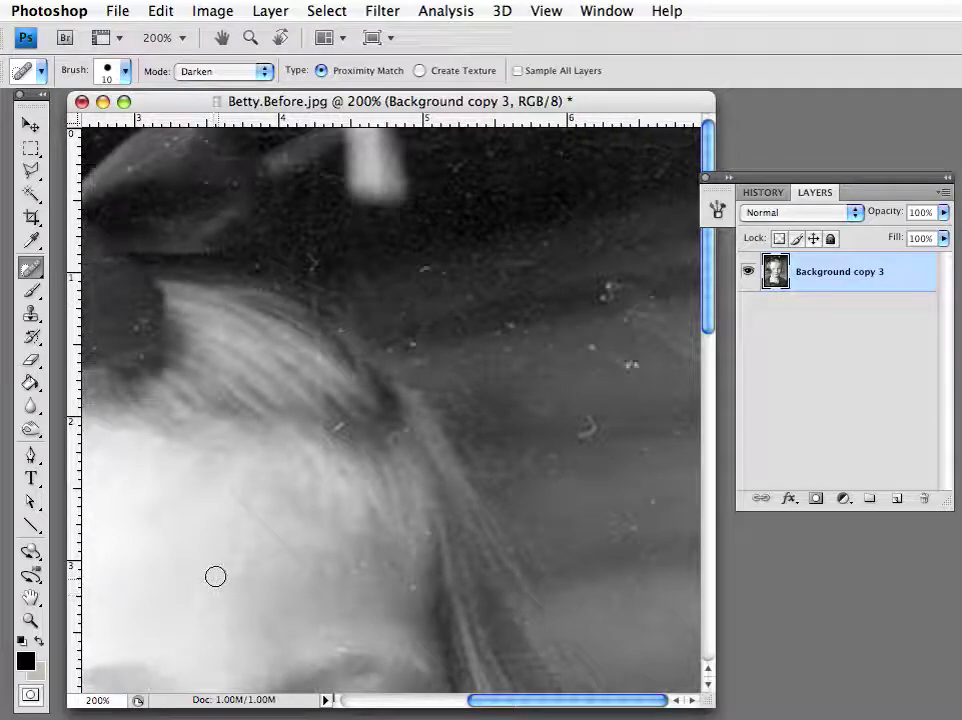
click(256, 73)
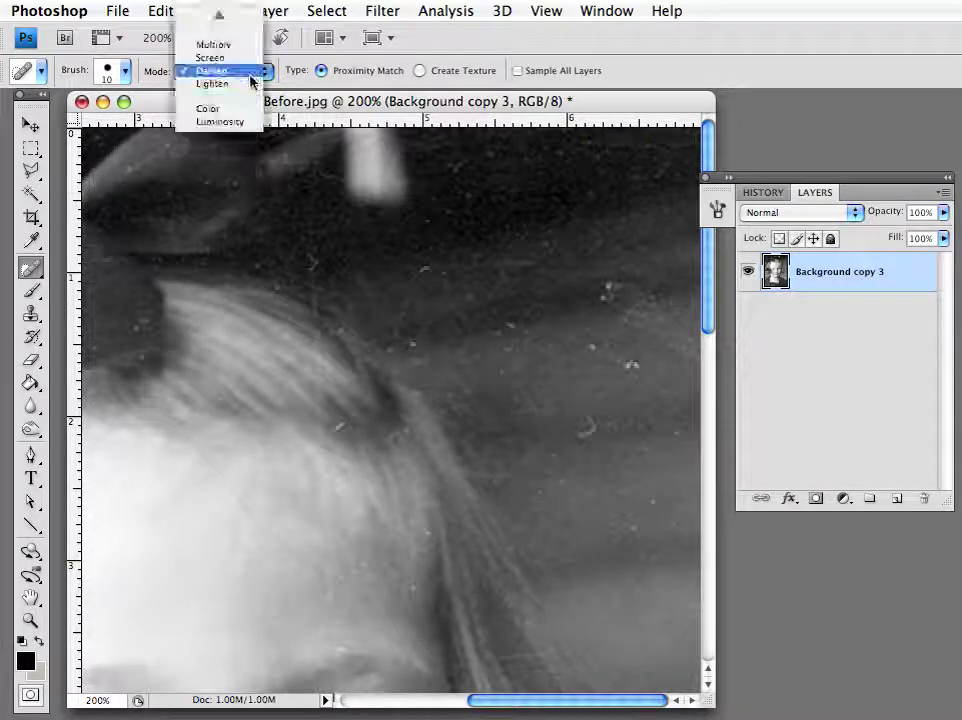
click(249, 86)
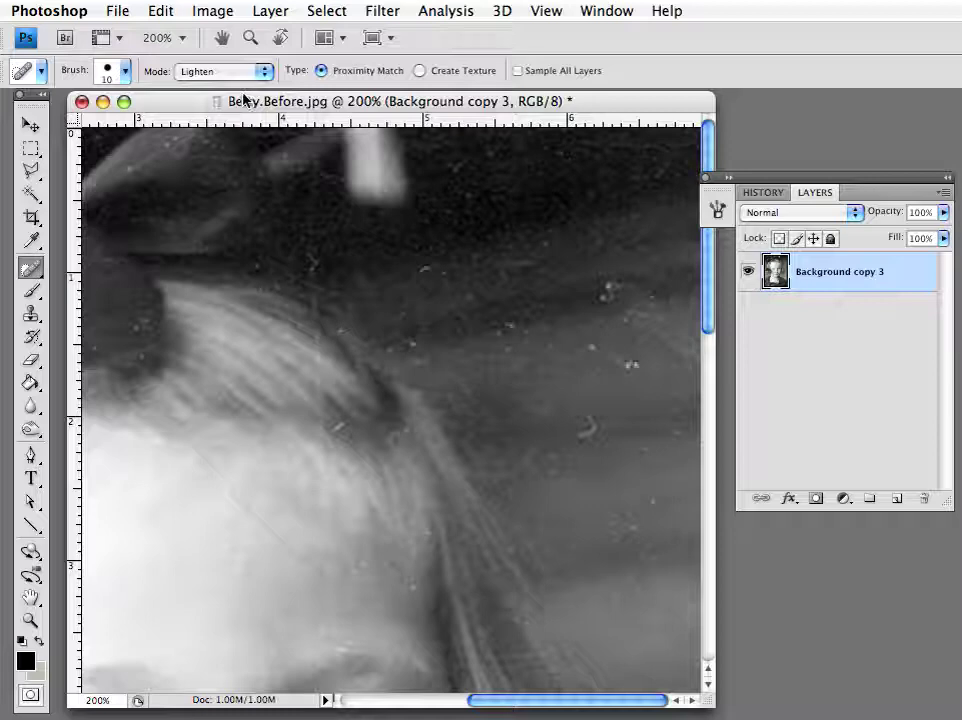
click(247, 73)
click(243, 58)
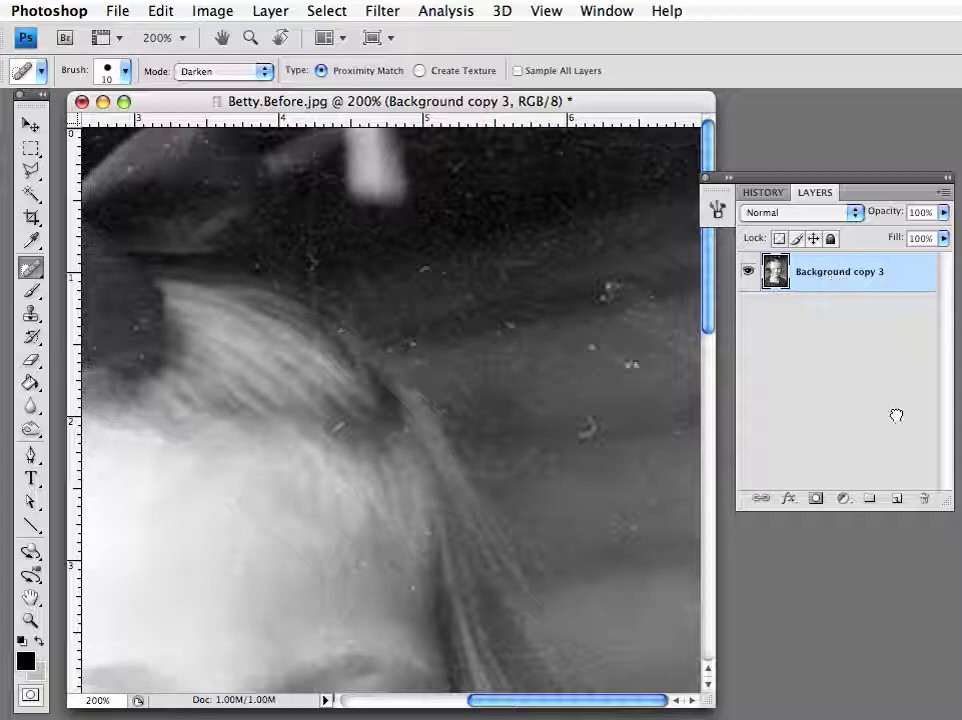
drag(897, 499, 896, 499)
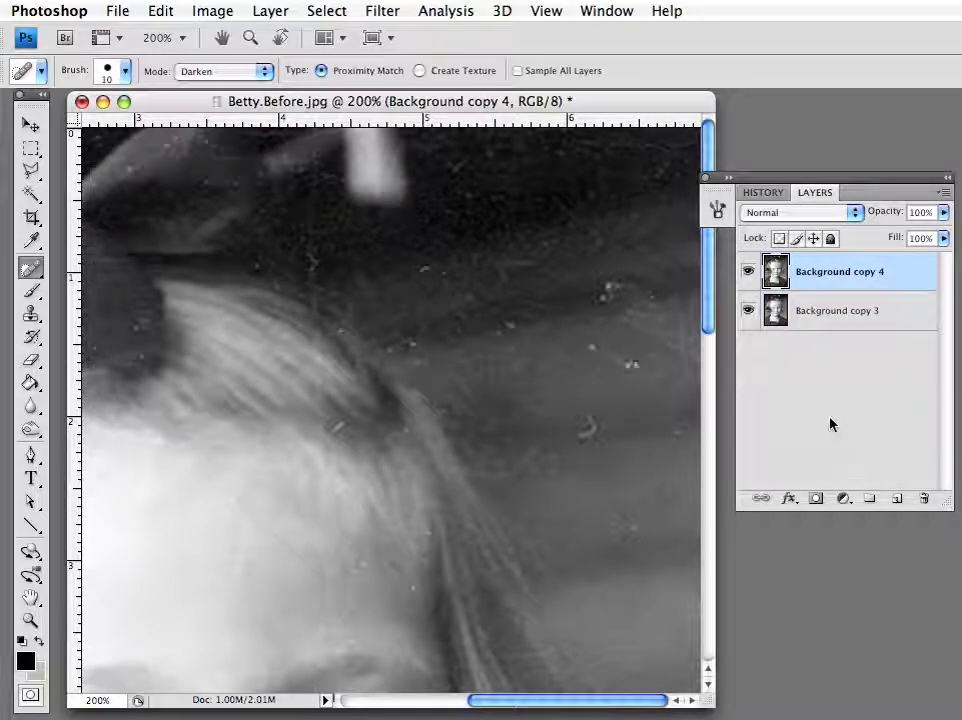
- Hide Background copy 3 and heal the light dust speck in the dark background
click(749, 312)
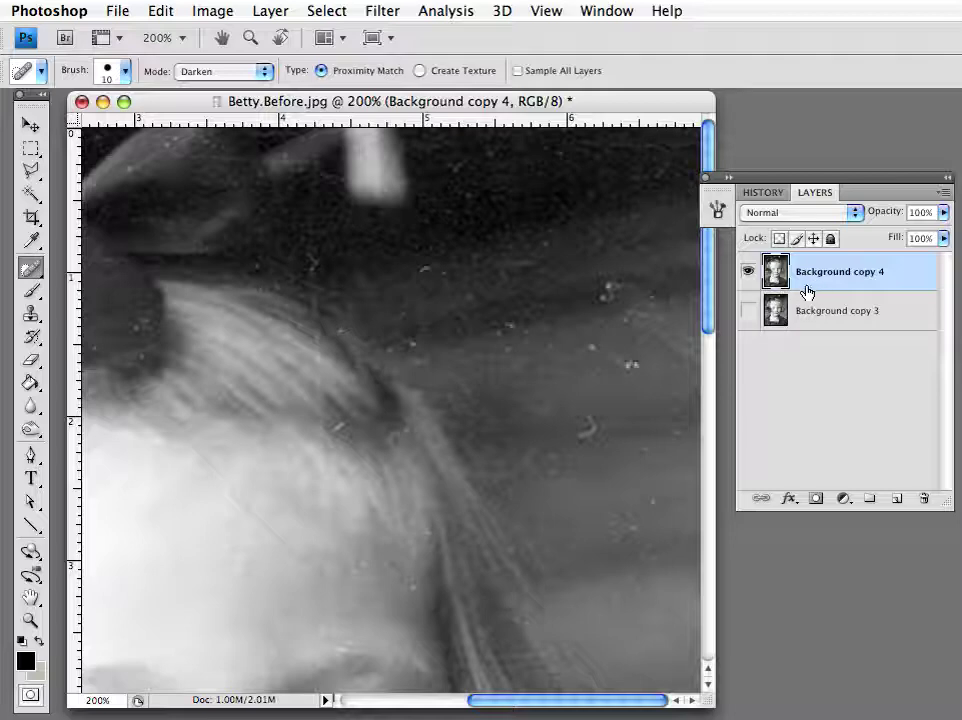
click(423, 268)
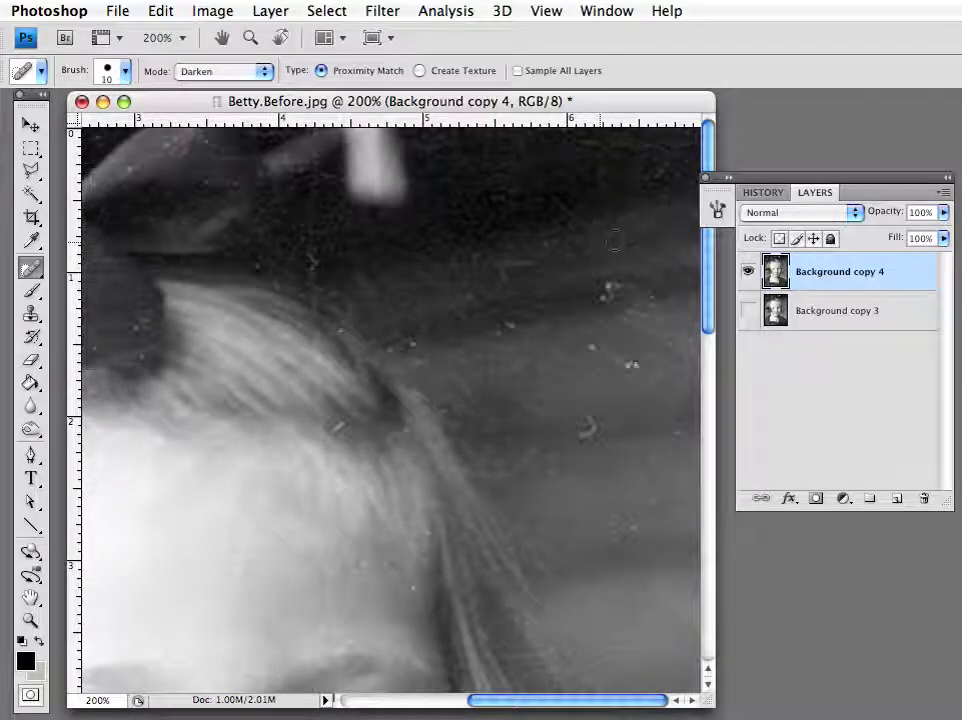
- Heal the curved dust streak and scattered specks in the upper dark background
drag(650, 258, 634, 239)
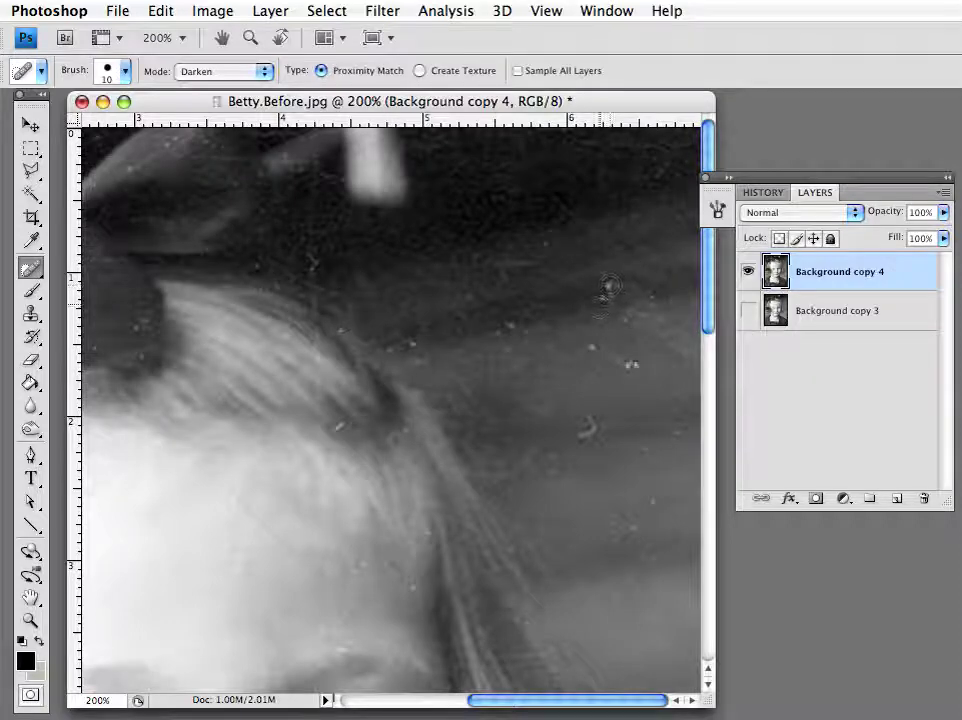
click(509, 324)
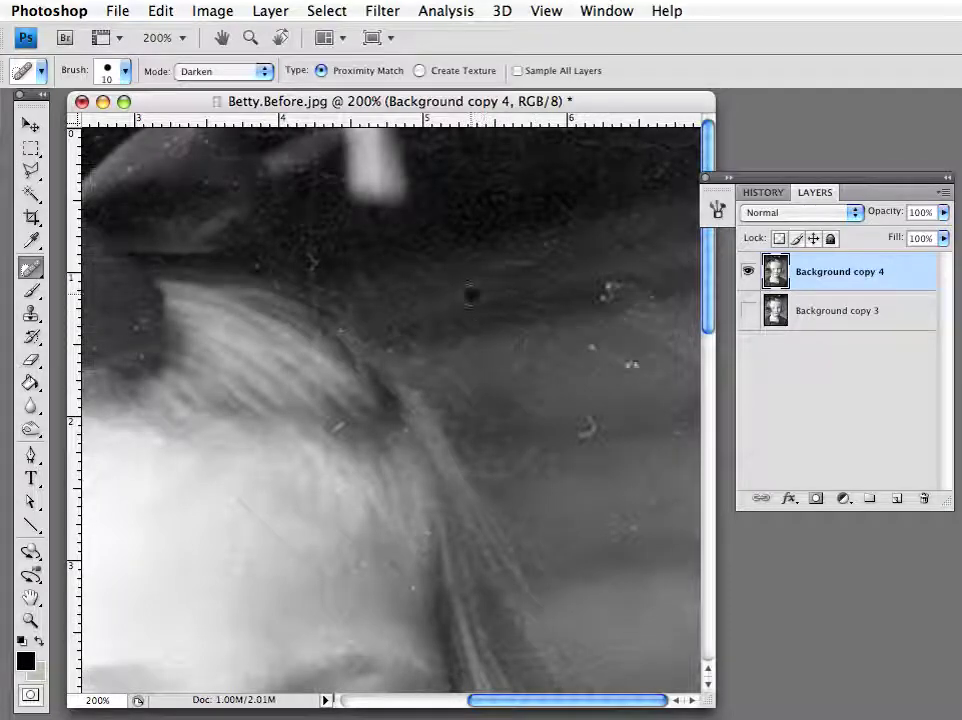
click(632, 364)
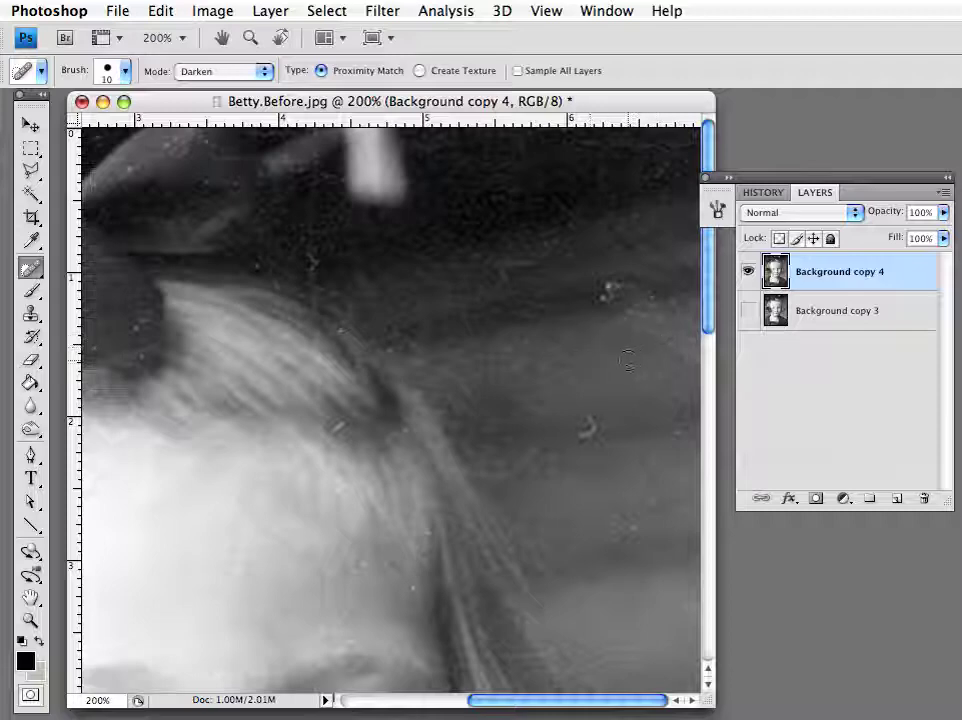
click(616, 363)
click(608, 283)
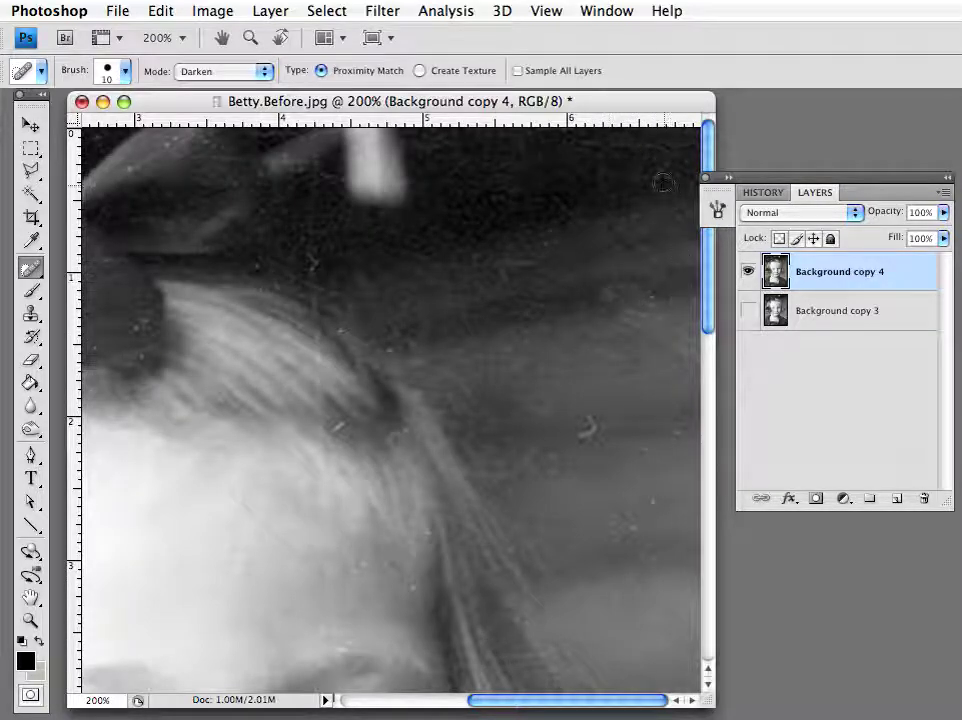
click(394, 198)
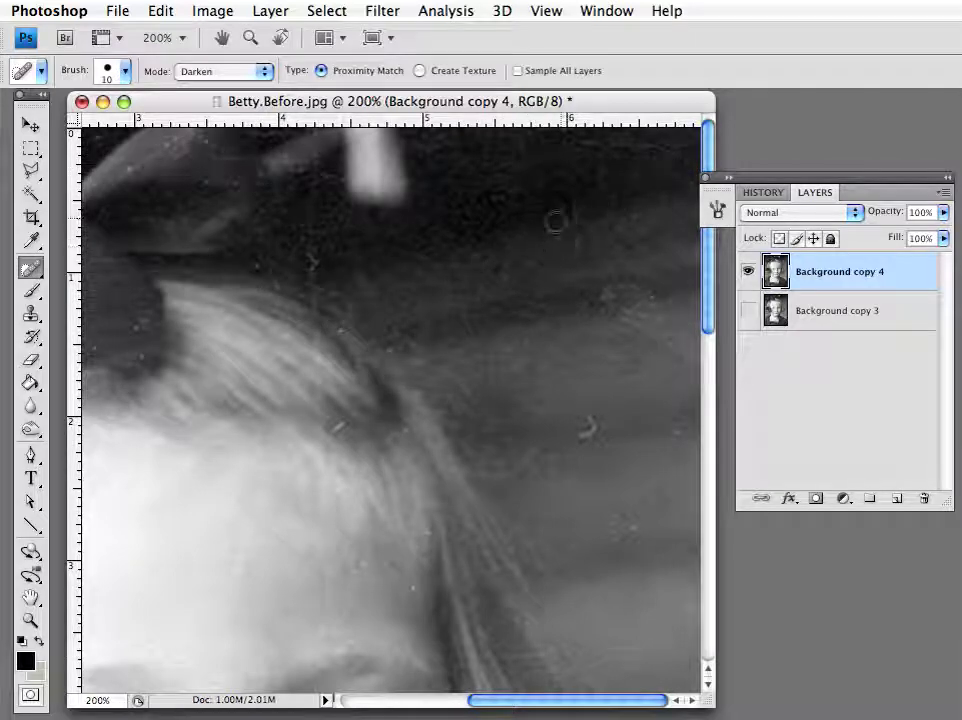
click(479, 259)
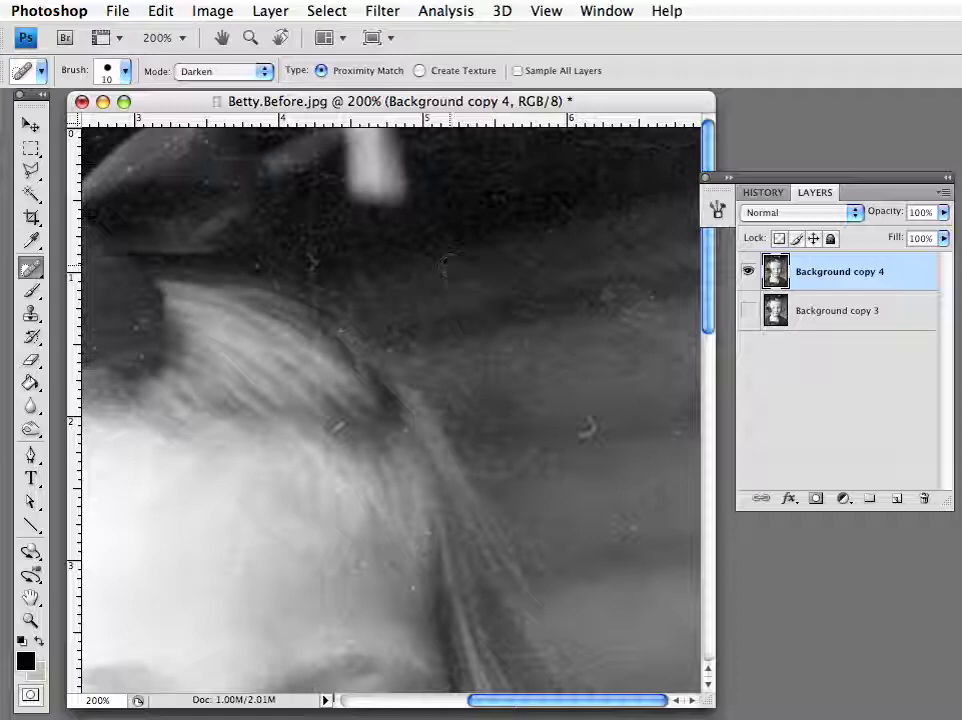
- Heal the specks in the lower background, above the hair, and along the hair edge
click(586, 428)
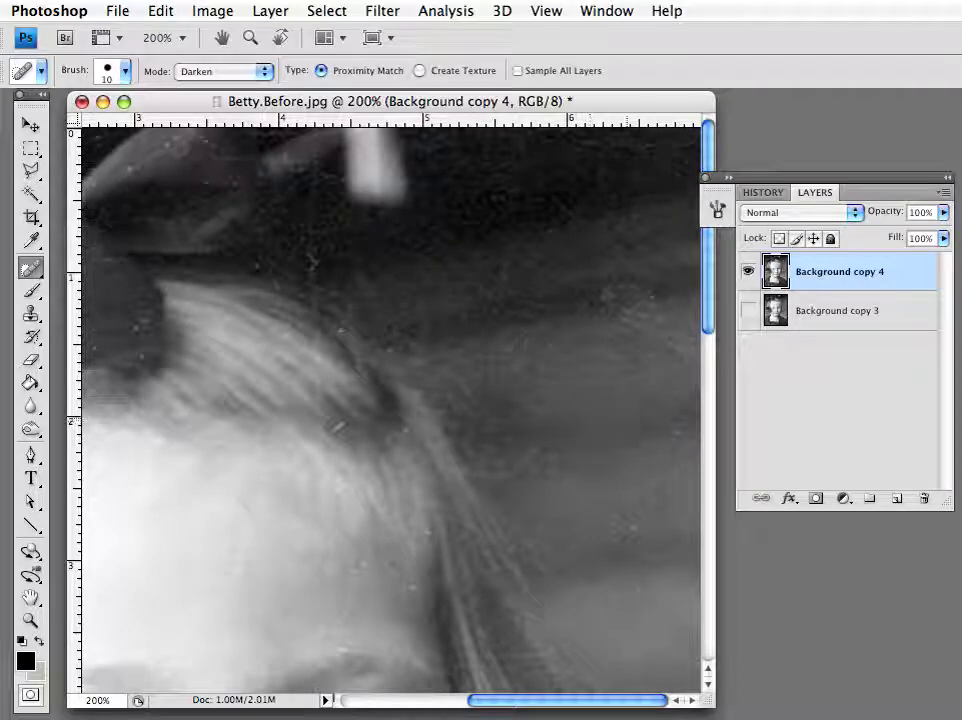
click(638, 421)
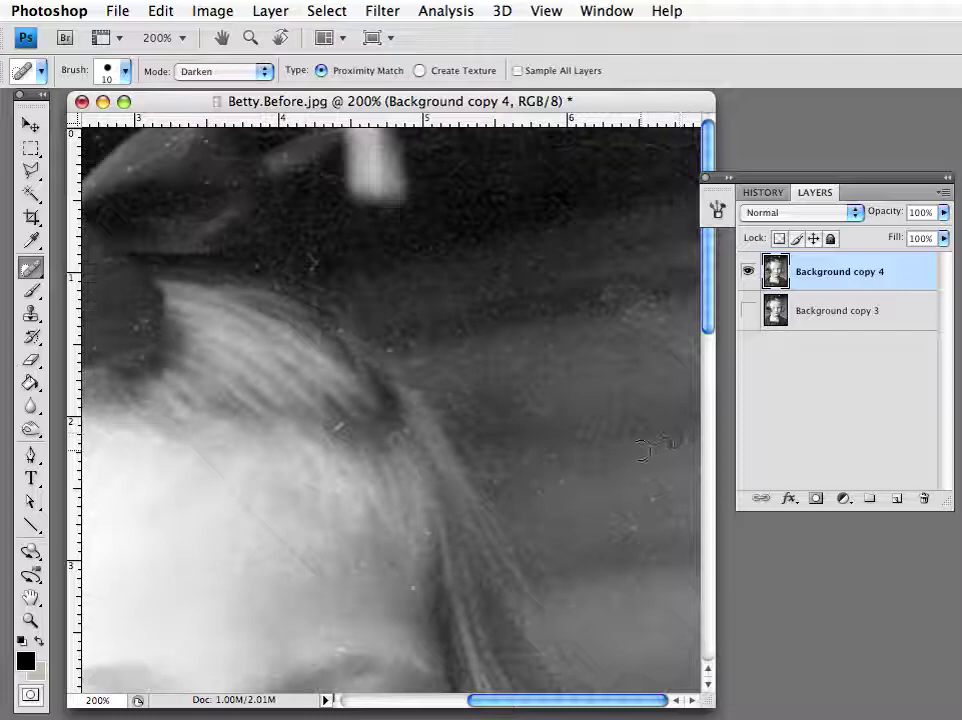
click(652, 503)
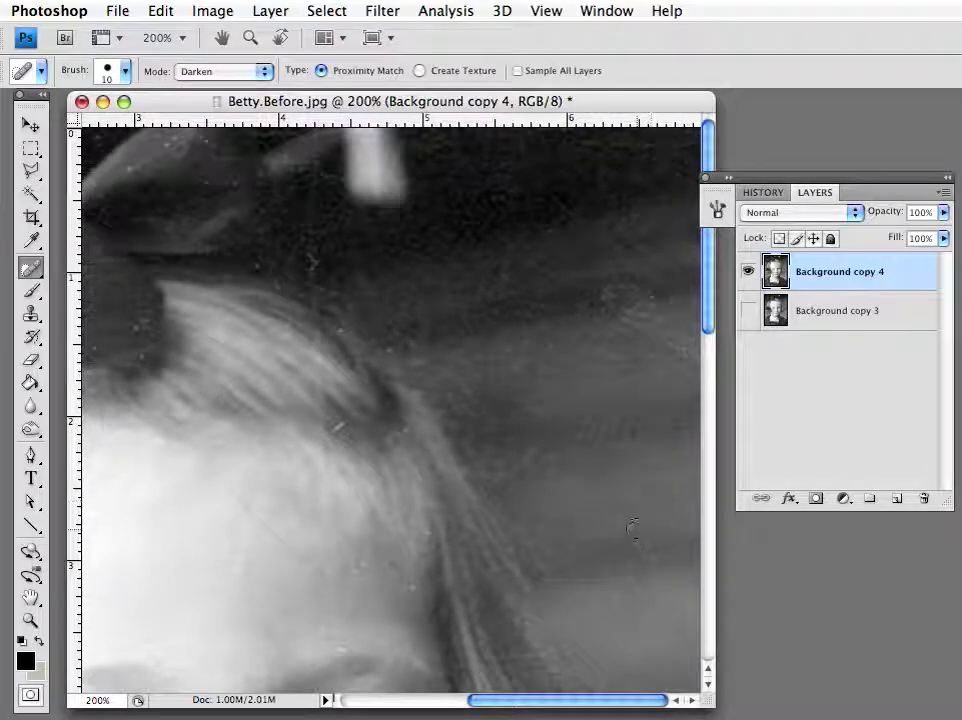
click(636, 526)
click(673, 519)
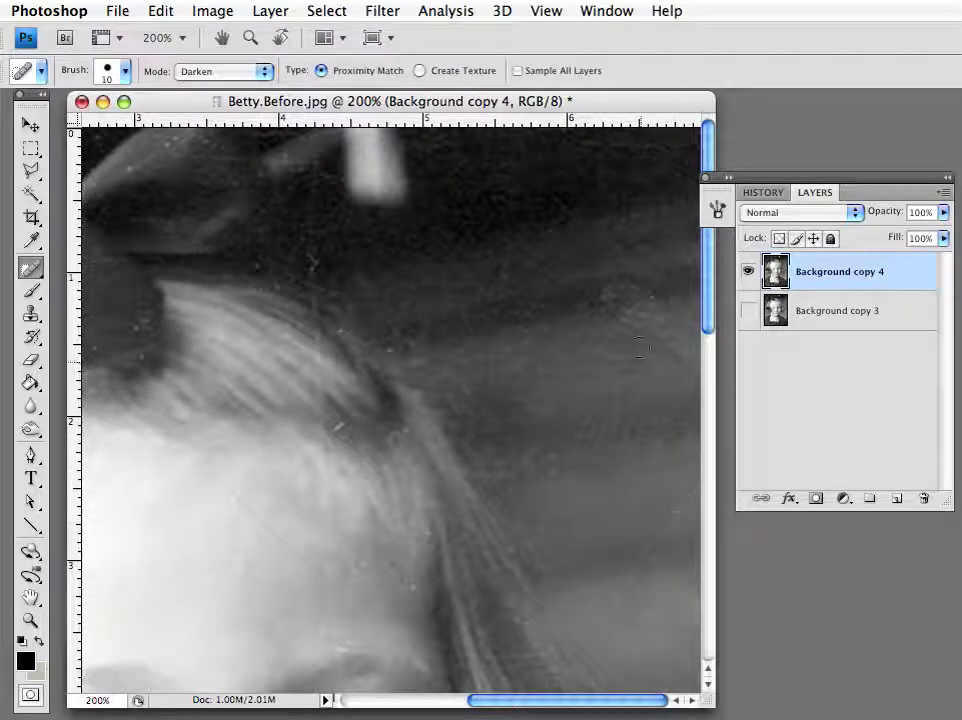
click(613, 295)
click(498, 274)
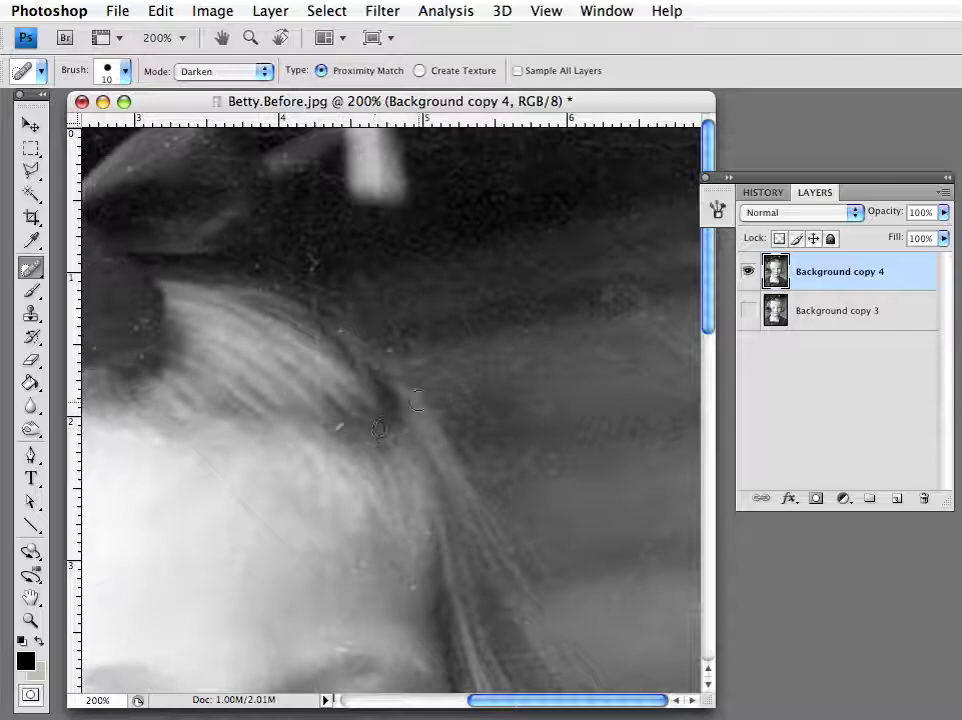
drag(379, 429, 392, 398)
- Shrink the healing brush two sizes and heal a speck on the hair strands
key(bracketleft)
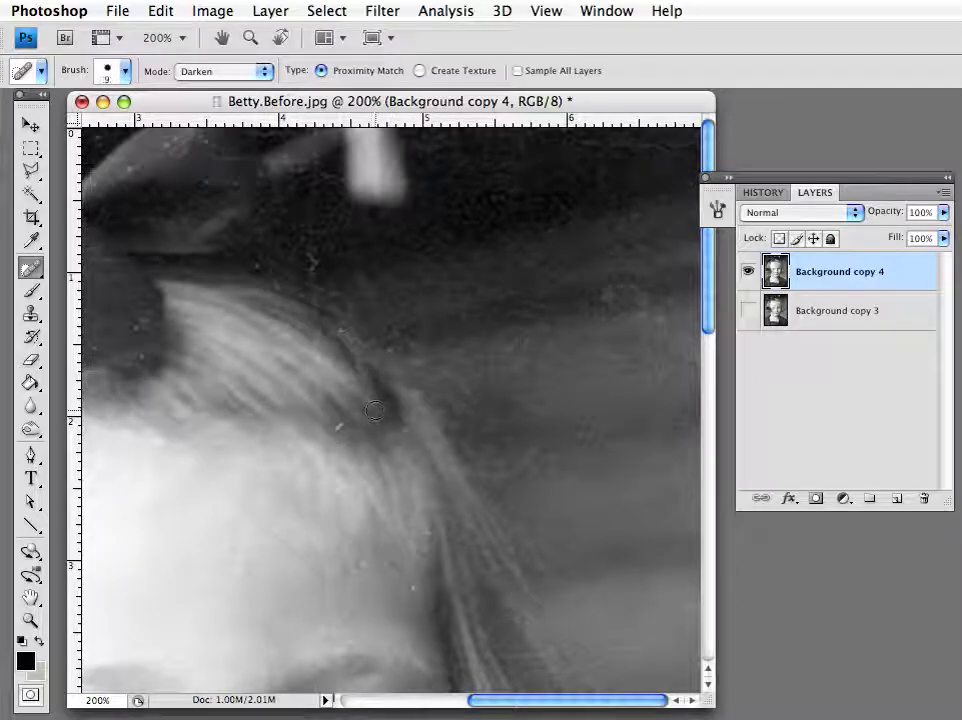
key(bracketleft)
key(bracketleft)
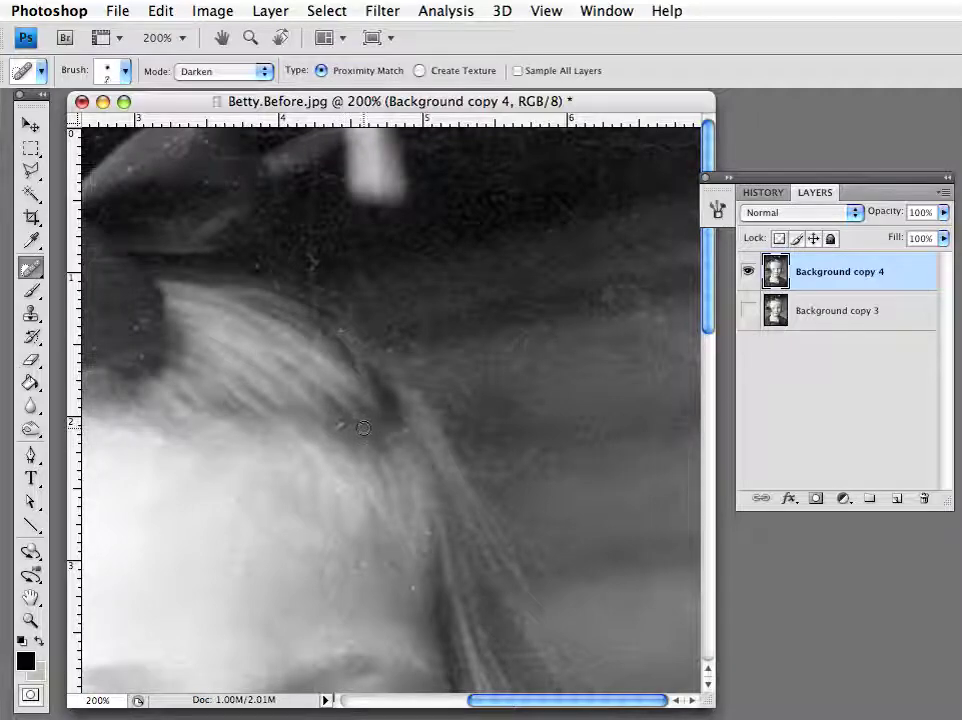
click(341, 426)
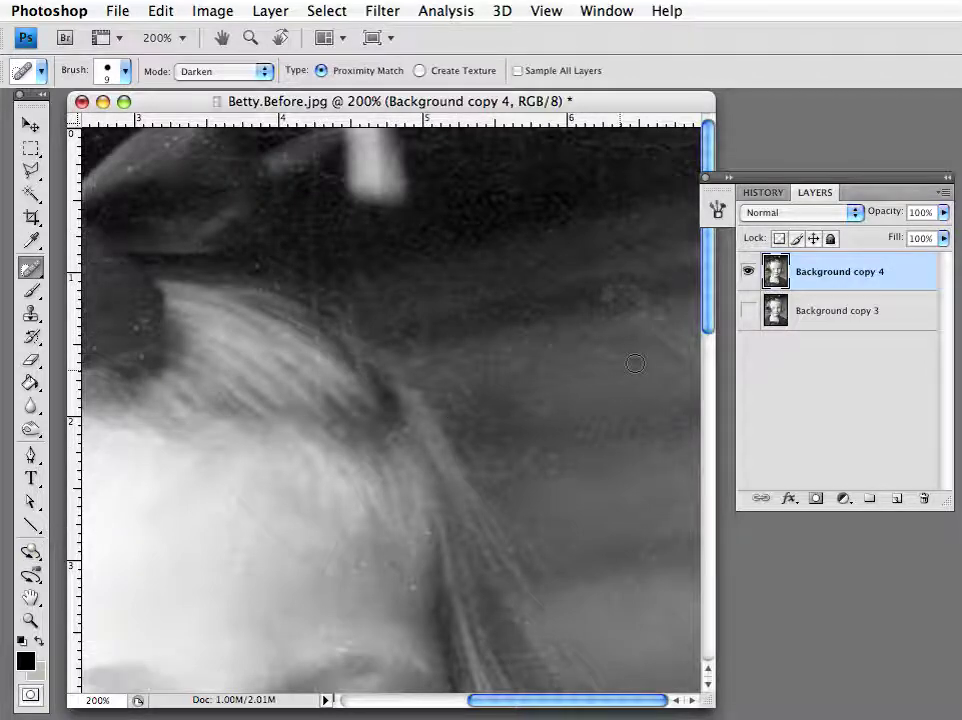
click(748, 311)
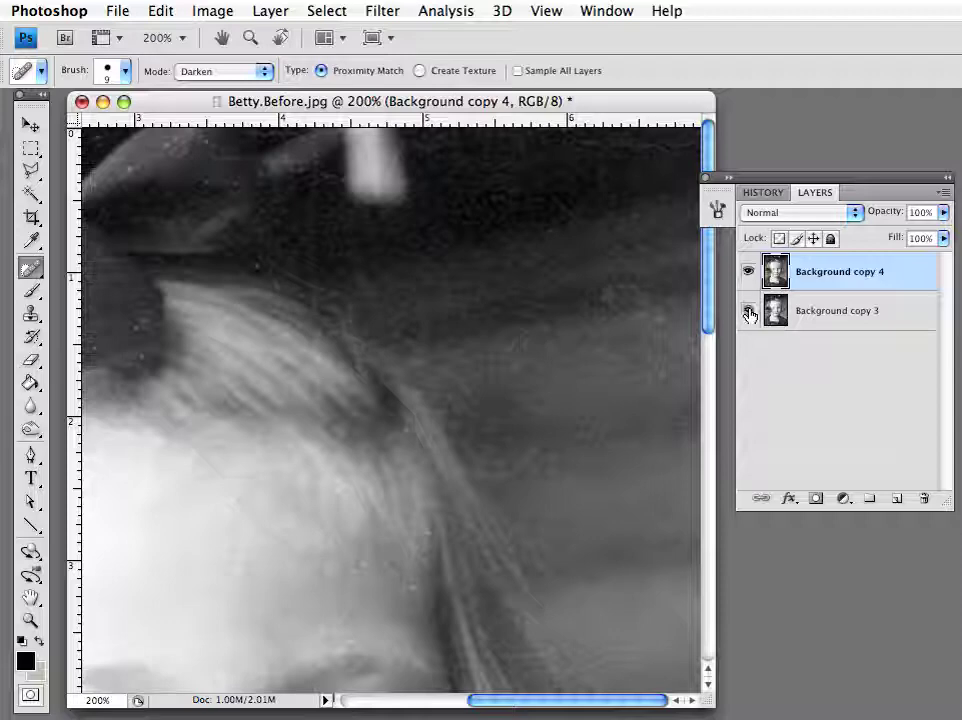
click(748, 272)
click(748, 272)
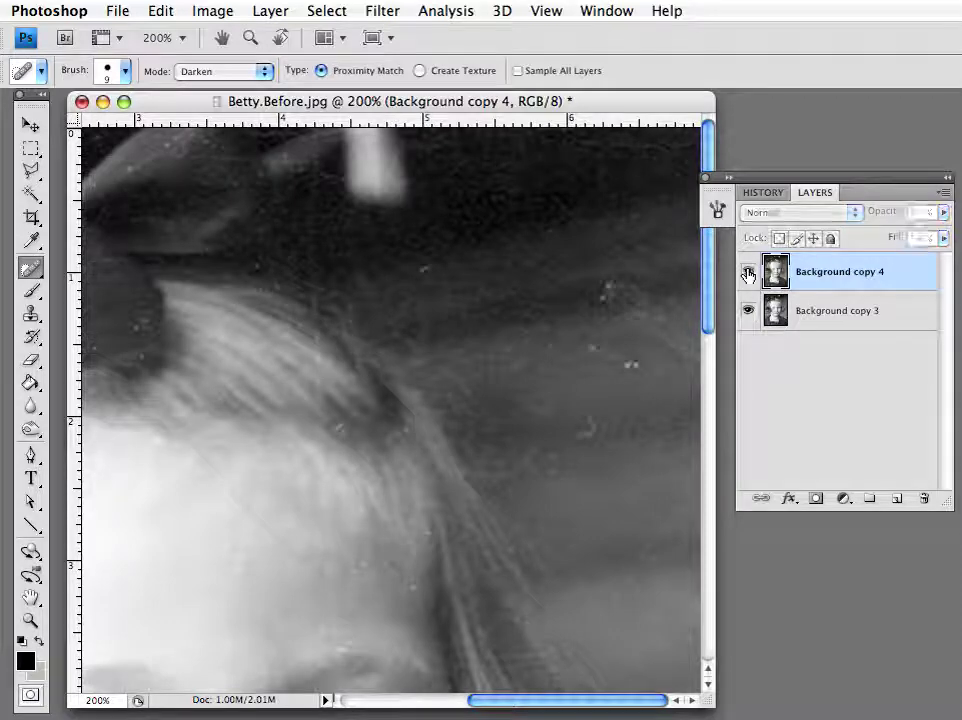
click(748, 272)
click(748, 272)
click(748, 272)
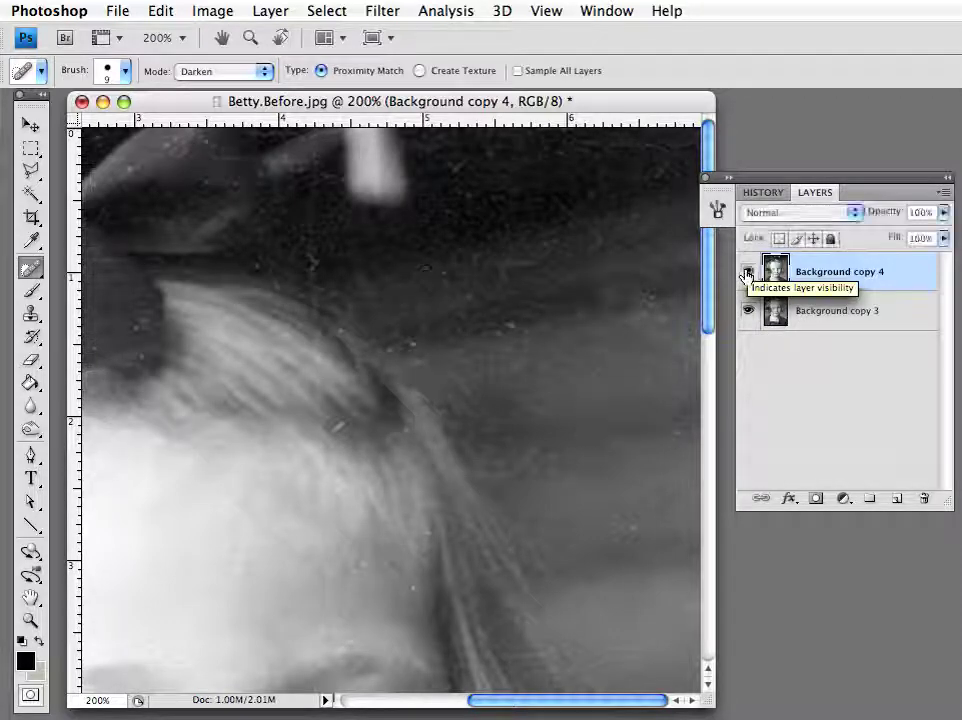
click(748, 272)
click(747, 273)
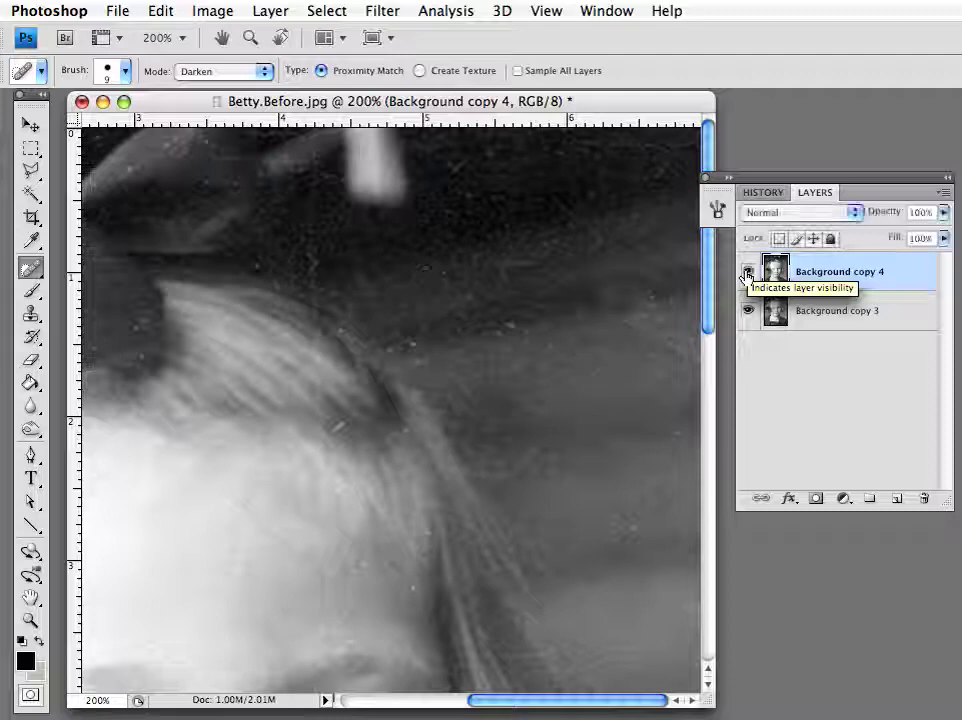
click(744, 274)
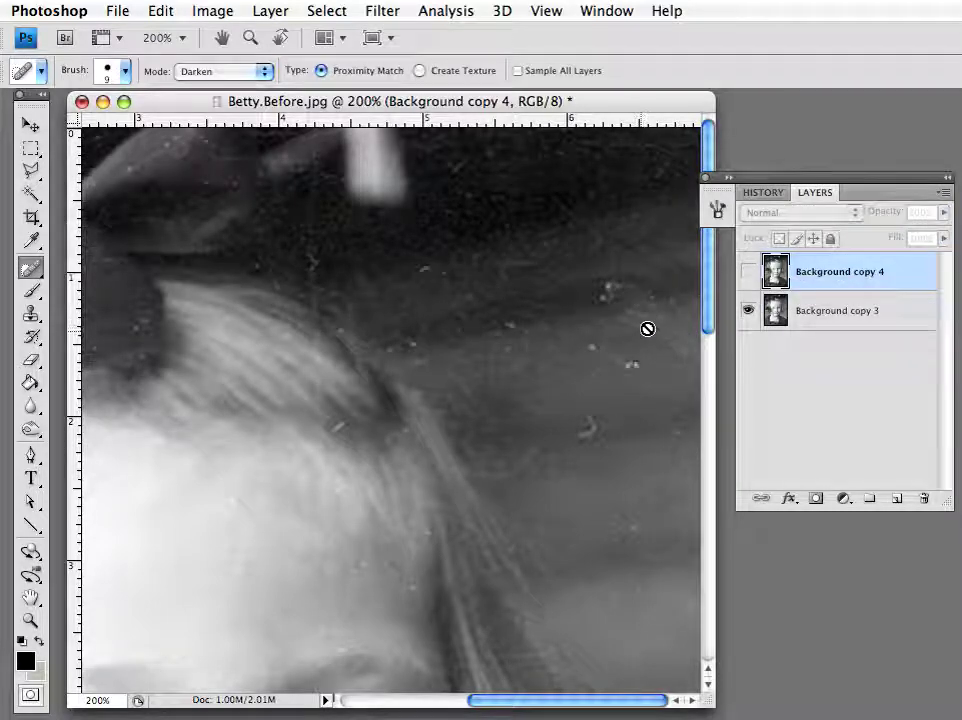
click(748, 272)
click(749, 311)
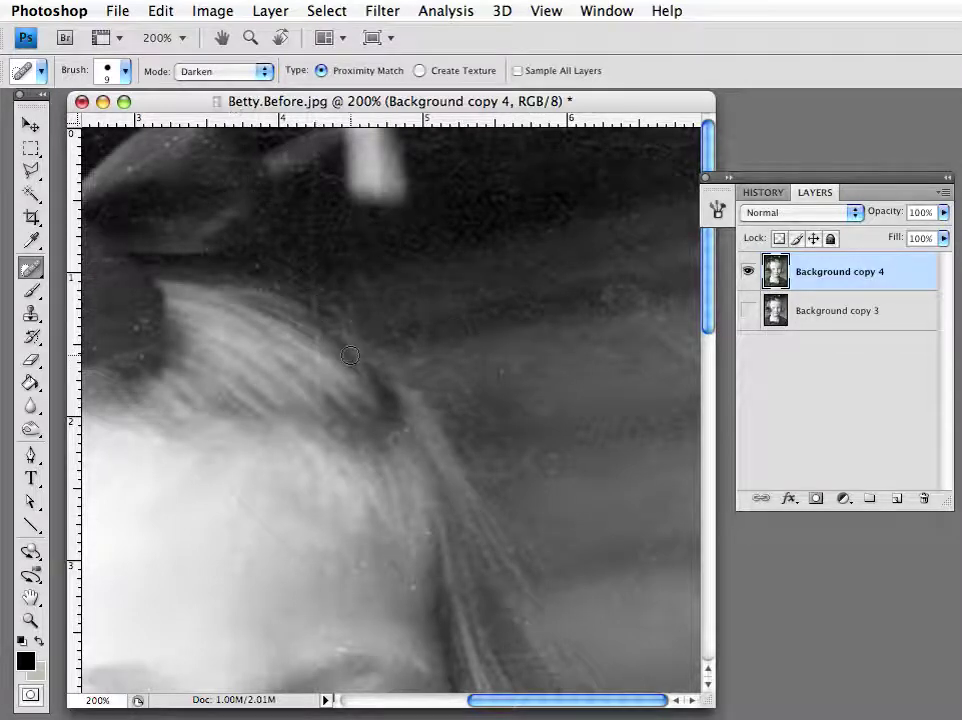
- Pan down to the girl's face and heal the specks on her cheek and chin
drag(343, 330, 685, 290)
drag(429, 507, 375, 215)
drag(421, 410, 286, 296)
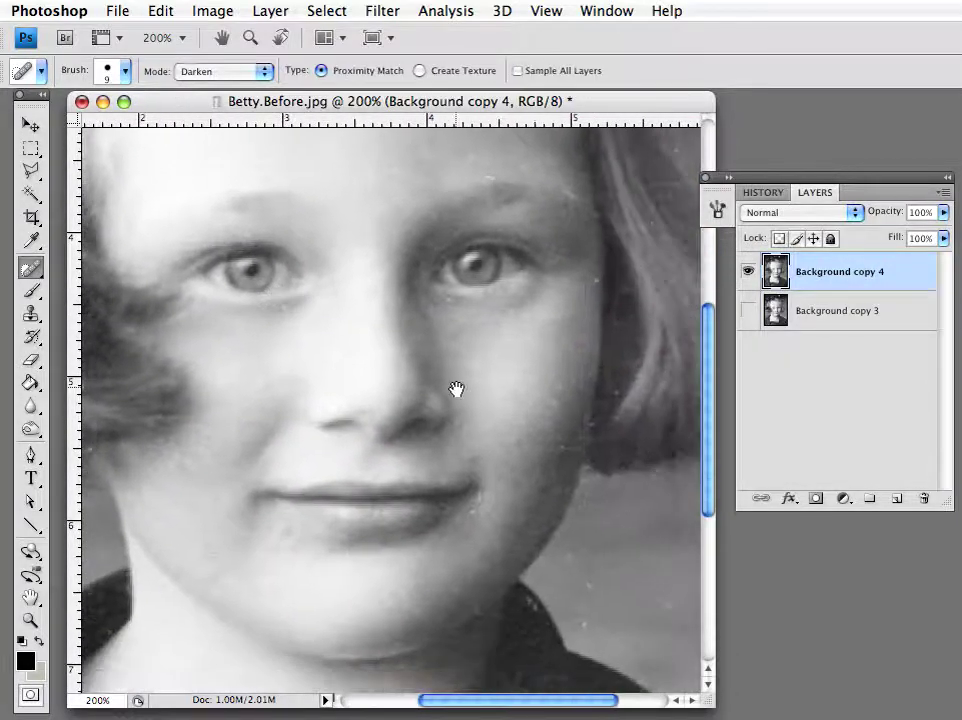
mouse_move(455, 391)
mouse_down()
mouse_move(361, 490)
mouse_move(340, 535)
mouse_move(380, 535)
mouse_move(401, 554)
mouse_move(407, 511)
mouse_up()
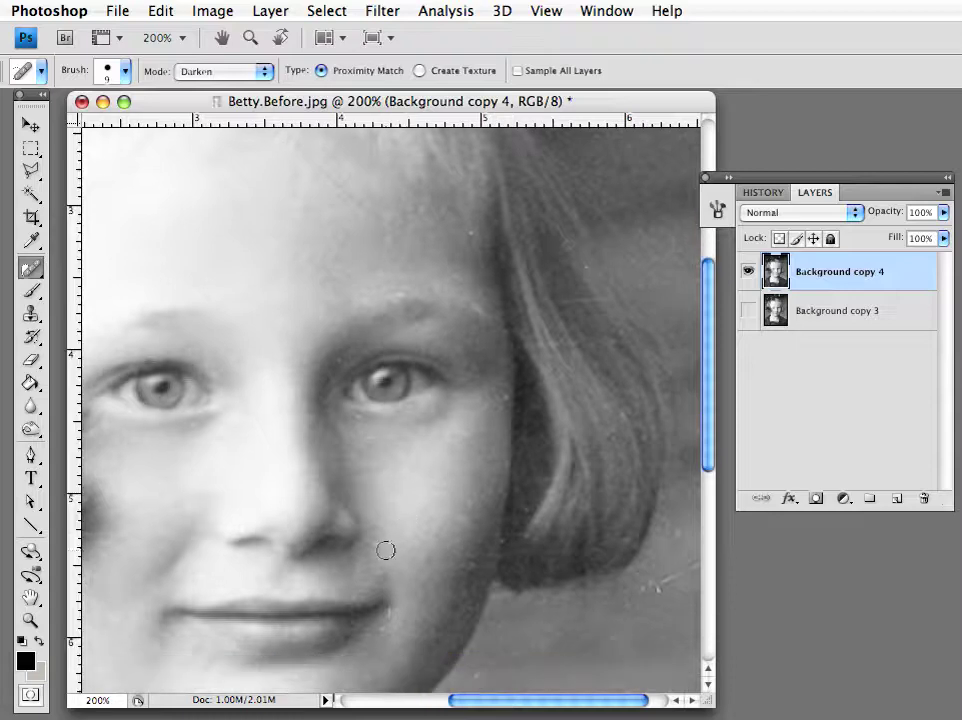
click(376, 543)
click(383, 637)
click(369, 632)
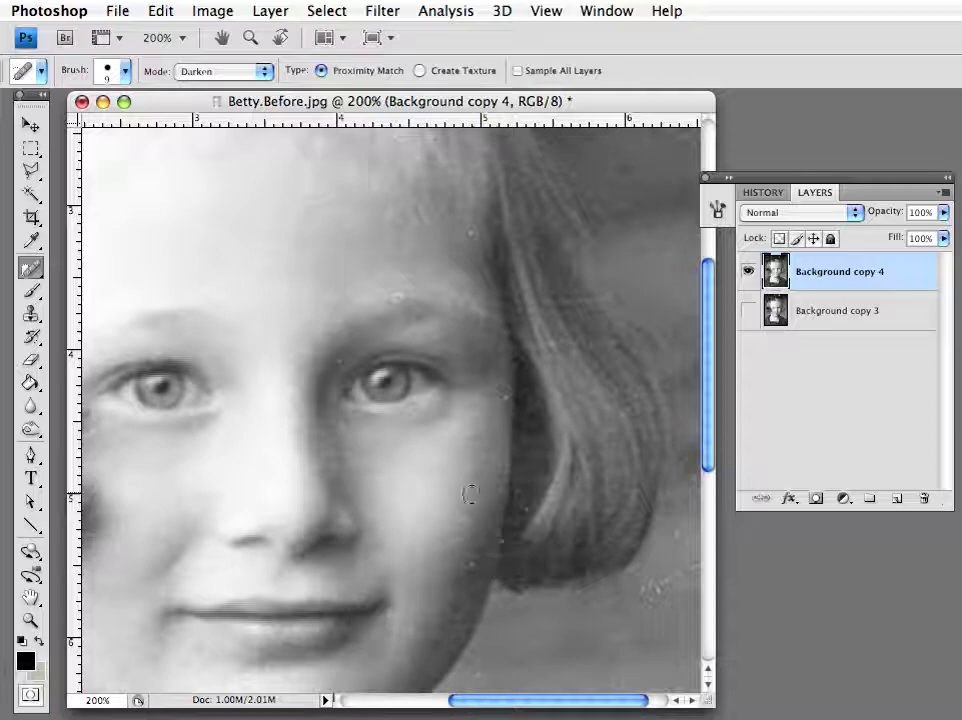
click(474, 564)
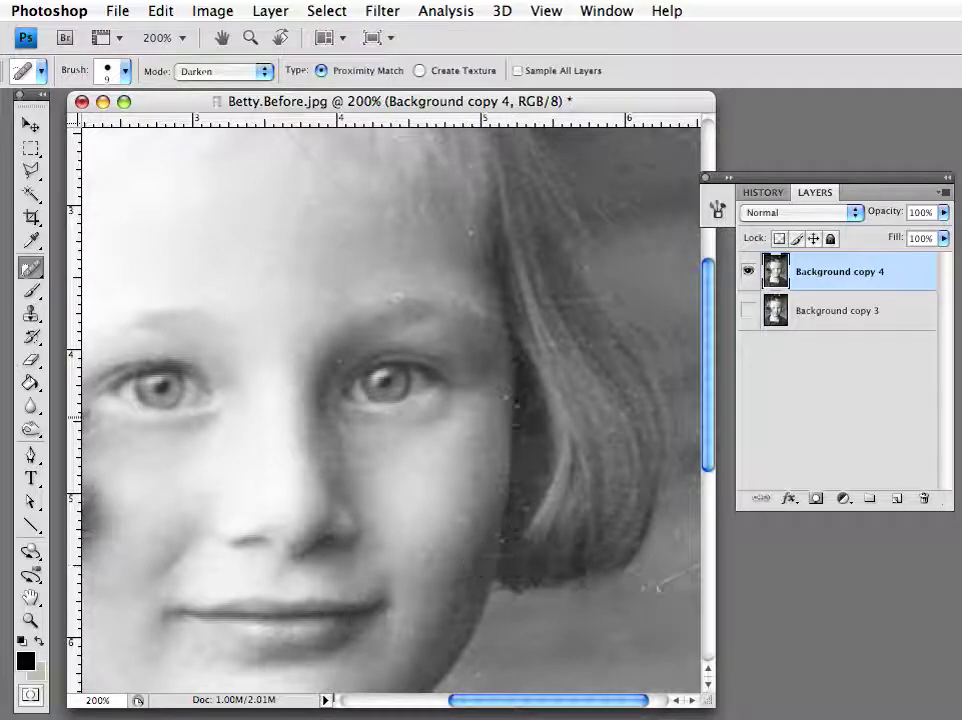
- Heal the specks on the hair edge beside her eye, the forehead, and the hairline
click(516, 403)
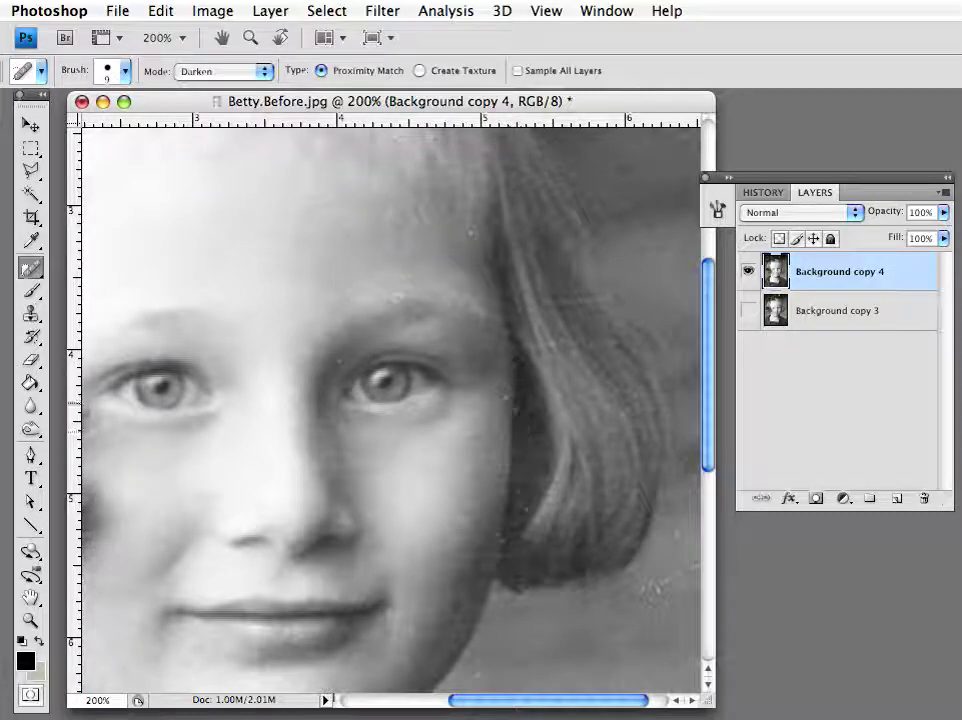
click(516, 404)
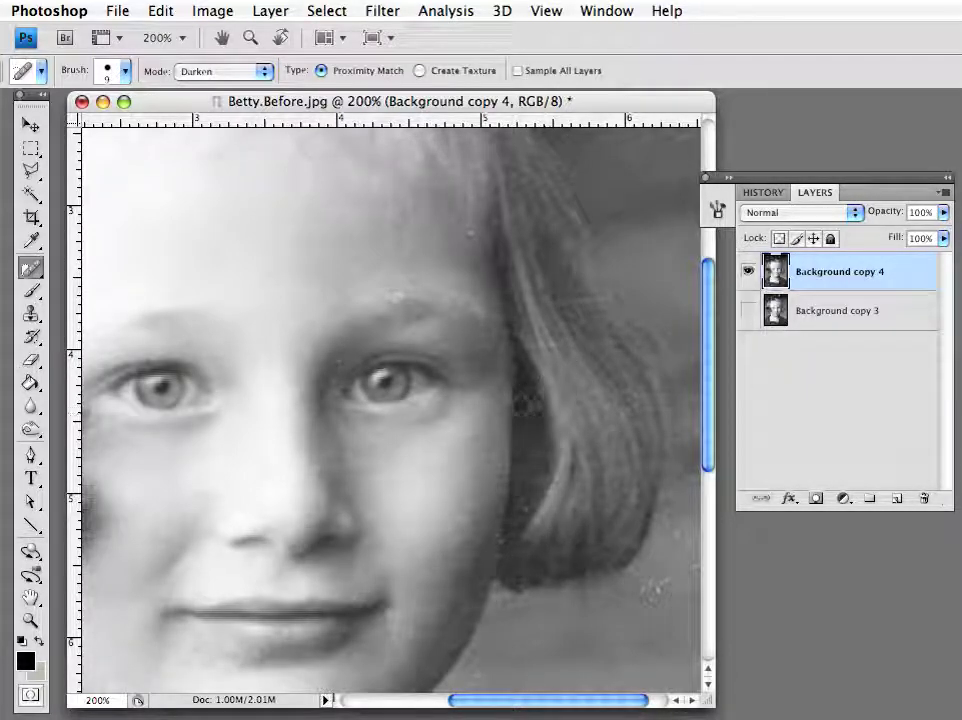
click(534, 411)
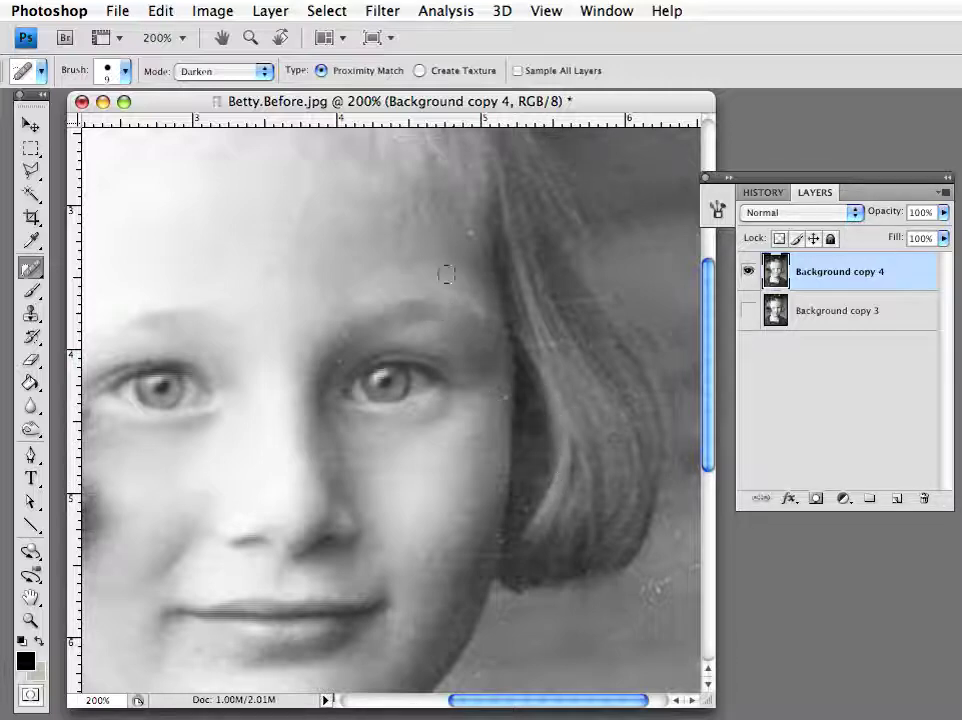
click(468, 238)
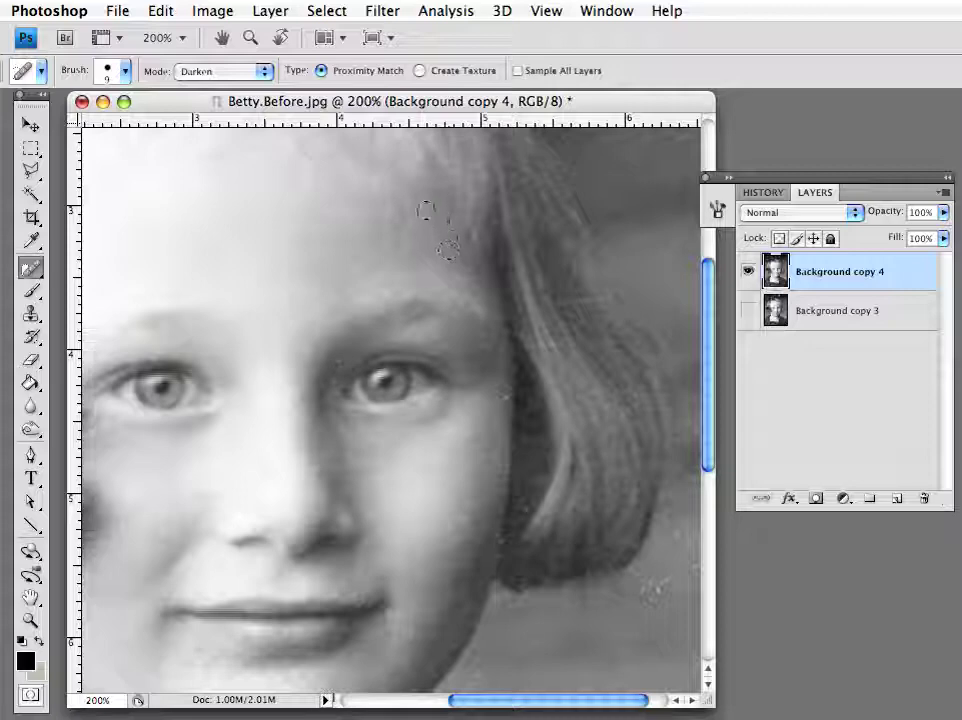
click(482, 179)
- Heal four white specks in the dark background right of the girl's hairline
drag(710, 392, 695, 307)
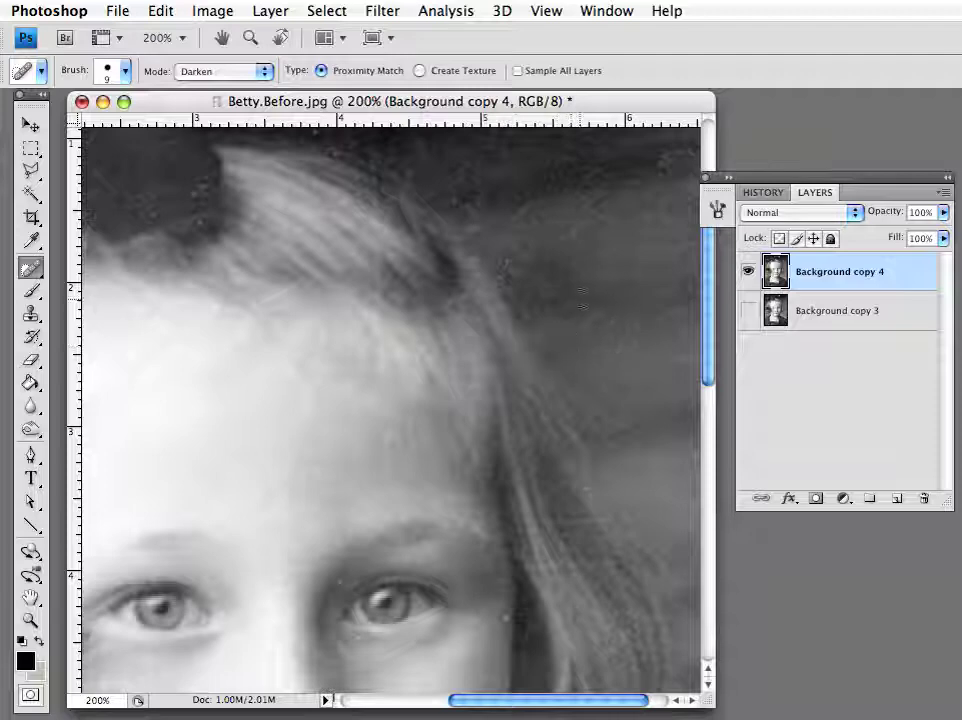
click(569, 258)
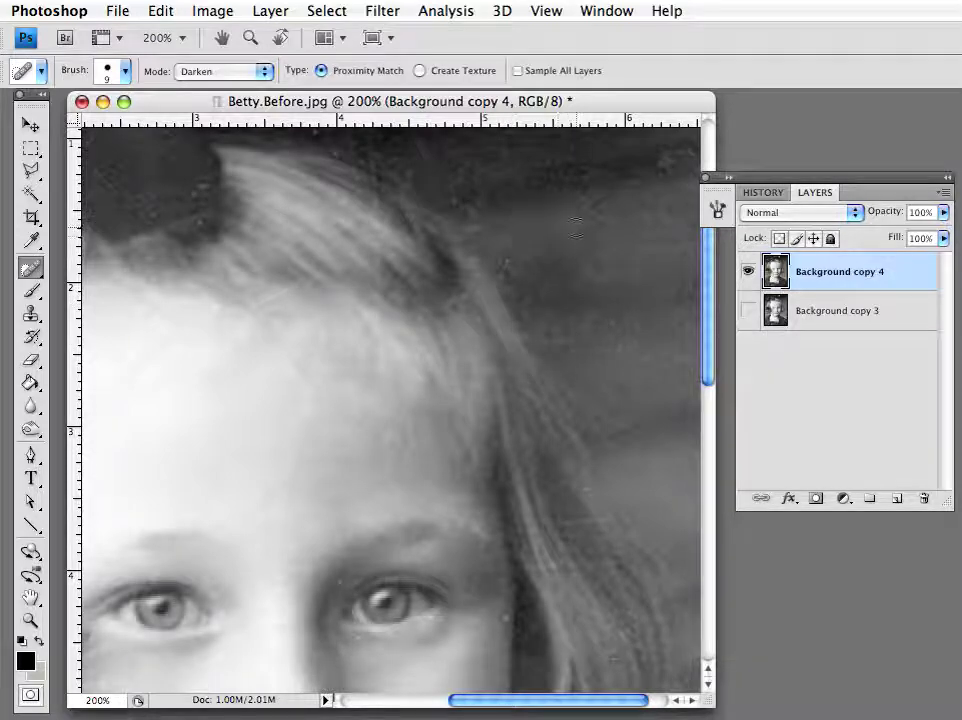
click(510, 260)
click(612, 320)
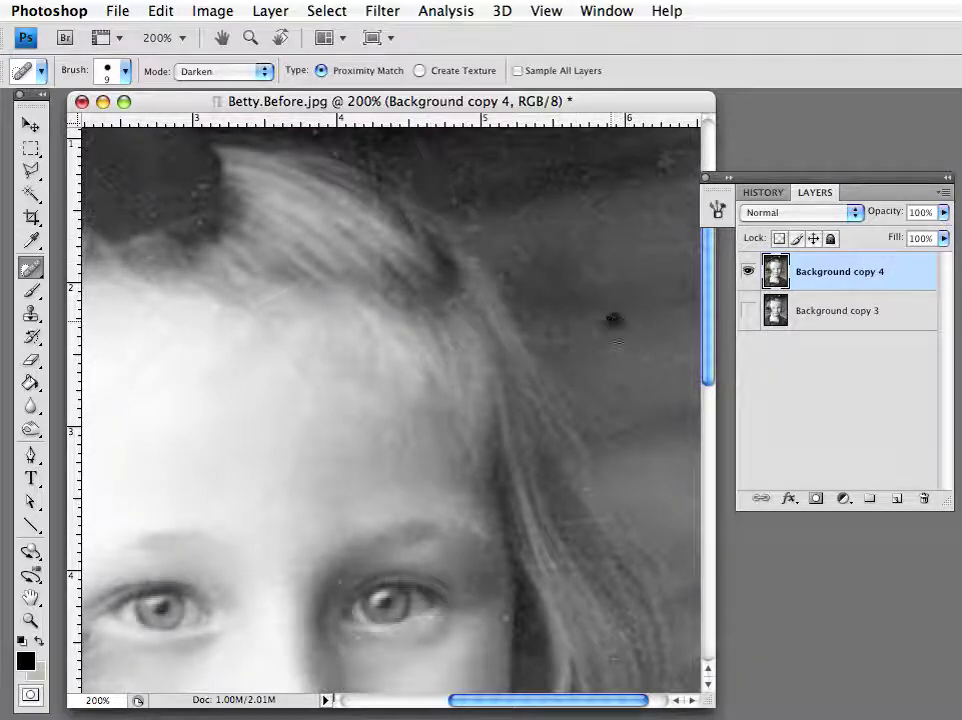
click(603, 362)
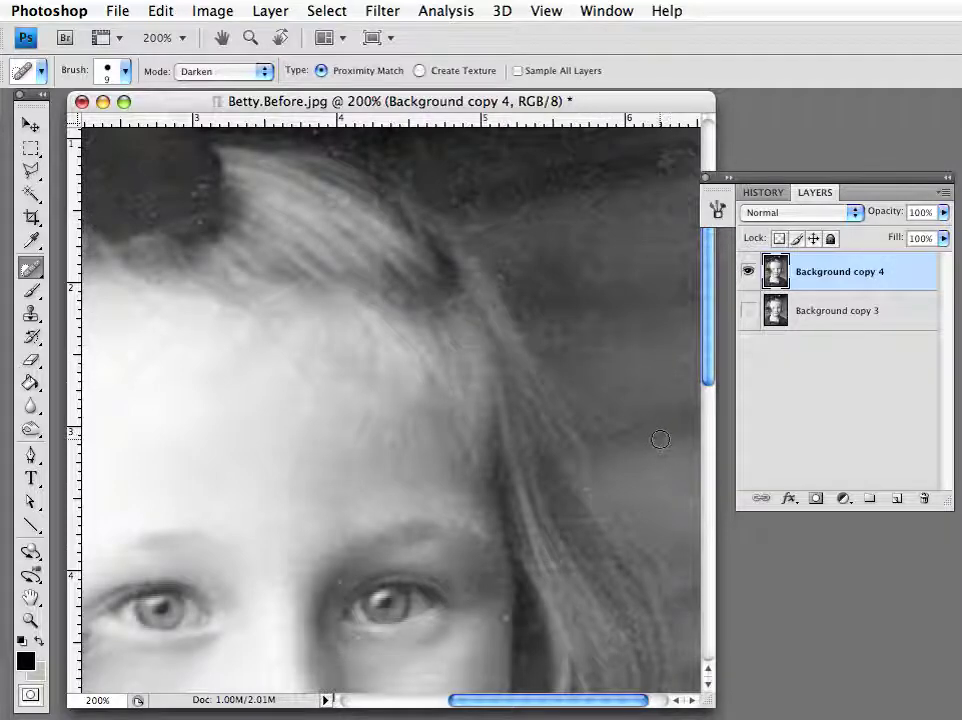